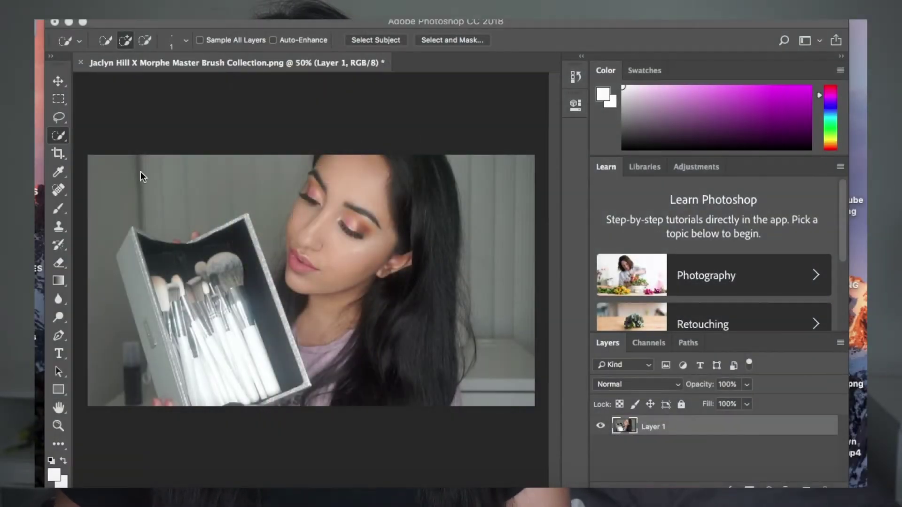
Step: Bring the Photoshop window with the brush-collection photo on Layer 1 into focus
left_click(60, 137)
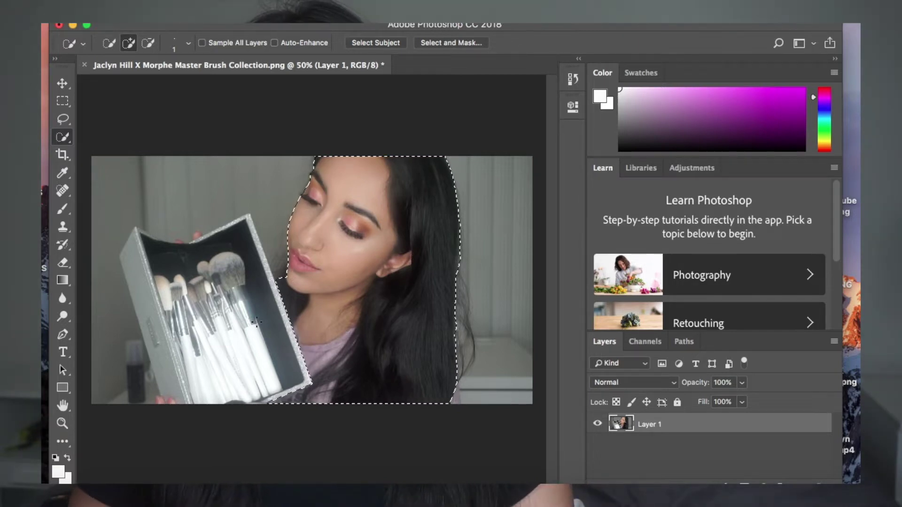
Step: Add the white brush handles in the open case to the woman's Quick Selection
scroll(257, 321, "up", 2)
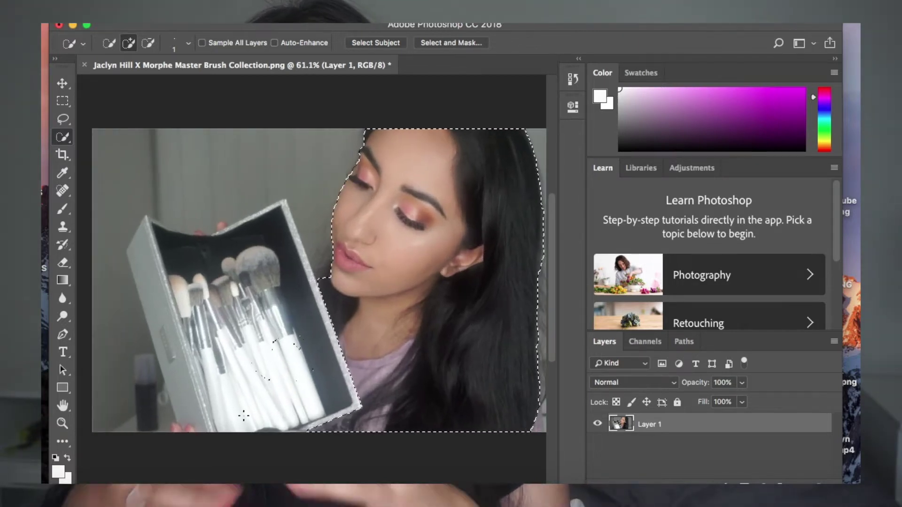
left_click_drag(264, 377, 316, 369)
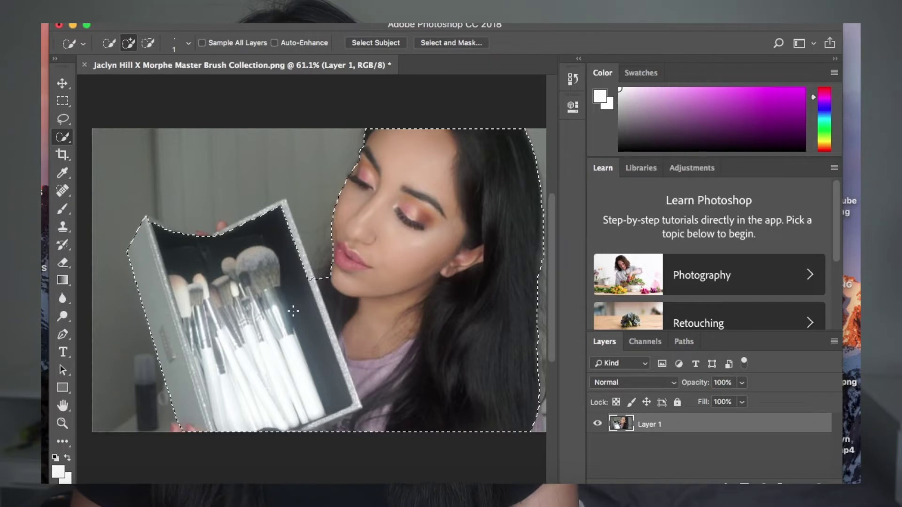
scroll(293, 310, "up", 5)
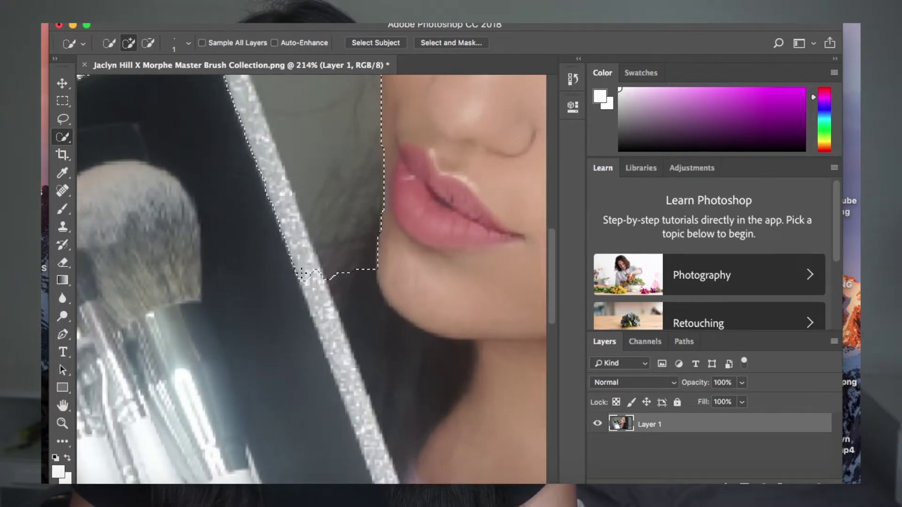
Step: Extend the selection over the case's sparkly top border, then Step Backward to undo a stray stroke
scroll(280, 208, "up", 5)
scroll(287, 216, "left", 2)
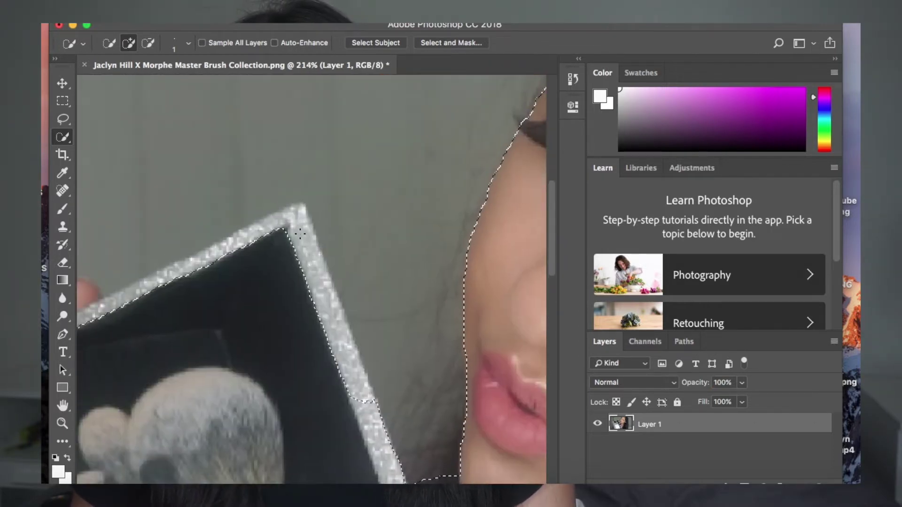
mouse_move(308, 270)
left_mouse_down()
mouse_move(316, 318)
mouse_move(277, 247)
mouse_move(301, 220)
mouse_move(249, 232)
left_mouse_up()
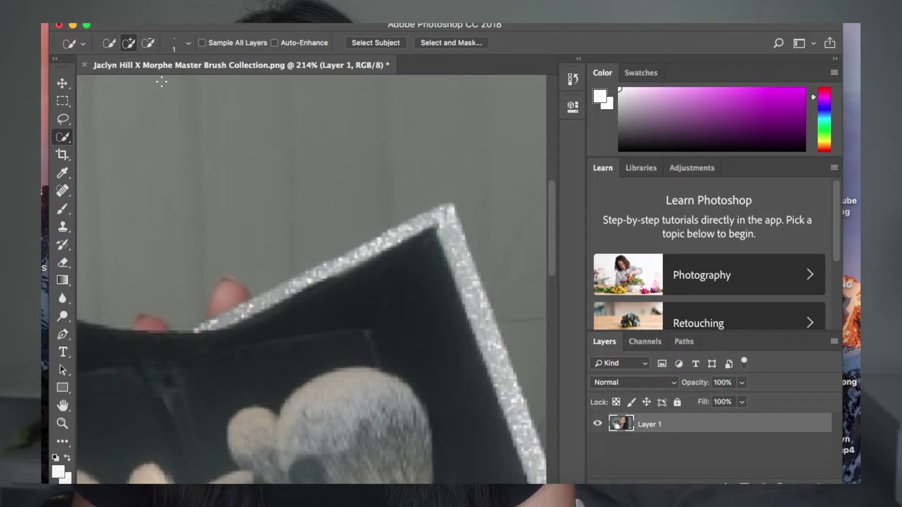
left_click(127, 10)
left_click(159, 28)
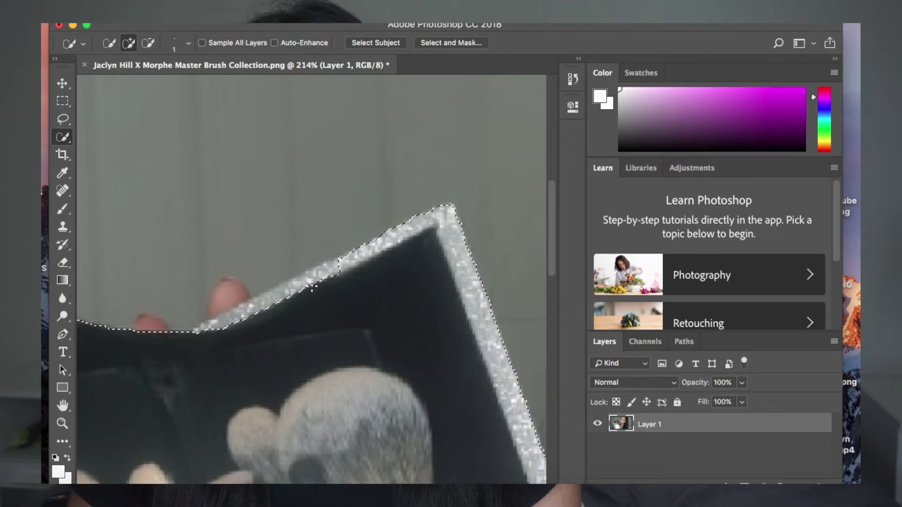
Step: Step Backward once more to undo another selection change, then zoom out
left_click(128, 9)
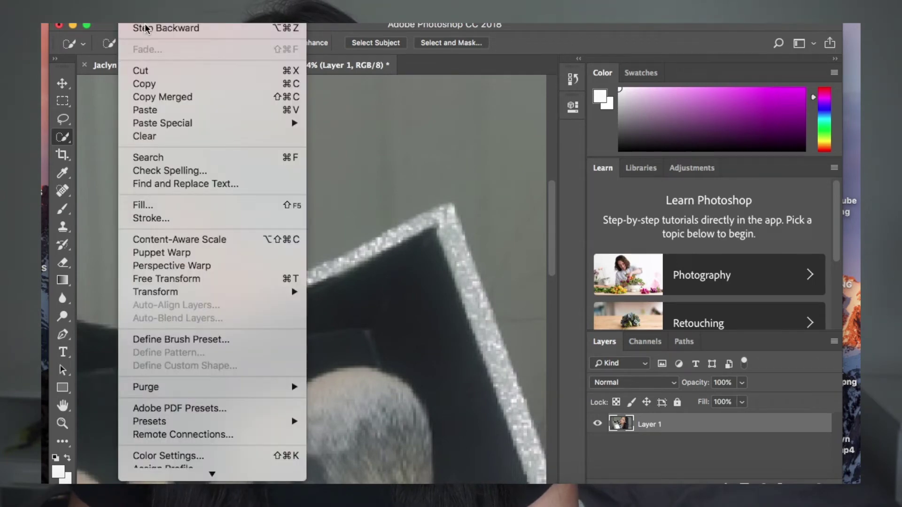
left_click(160, 27)
scroll(244, 233, "down", 6)
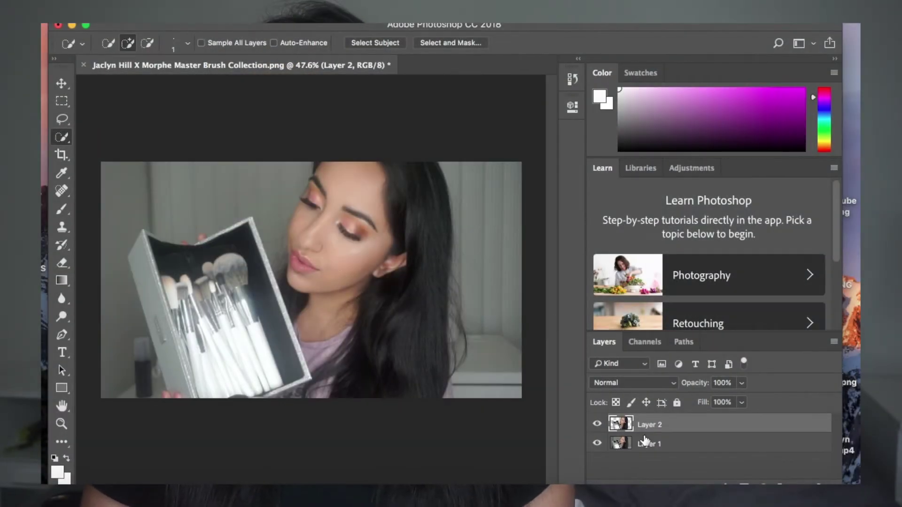
Step: Add an Outer Glow to Layer 2 with a near-white pink colour, f9f4f9
right_click(662, 428)
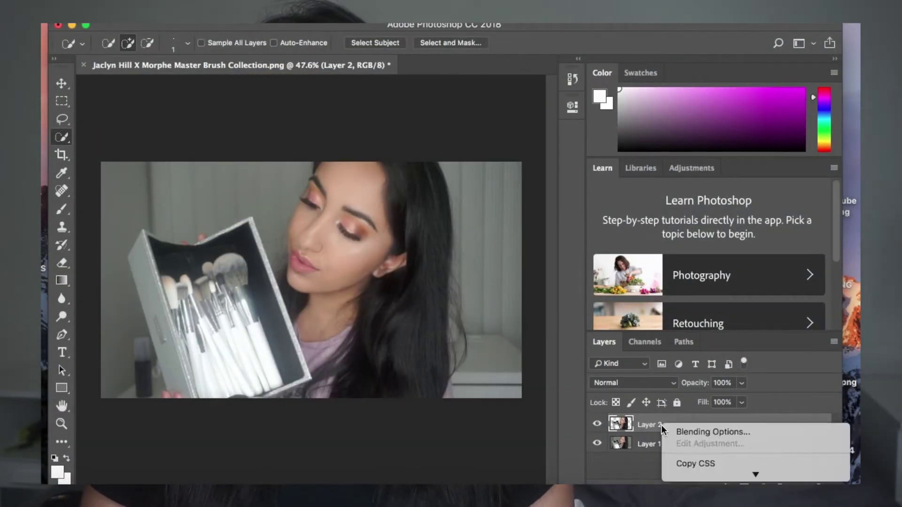
left_click(687, 431)
left_click_drag(459, 56, 481, 56)
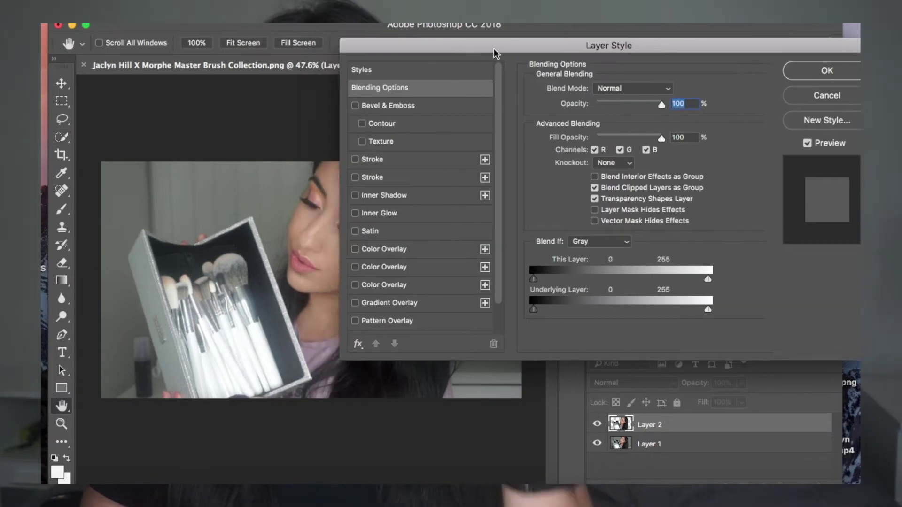
left_click_drag(481, 56, 573, 60)
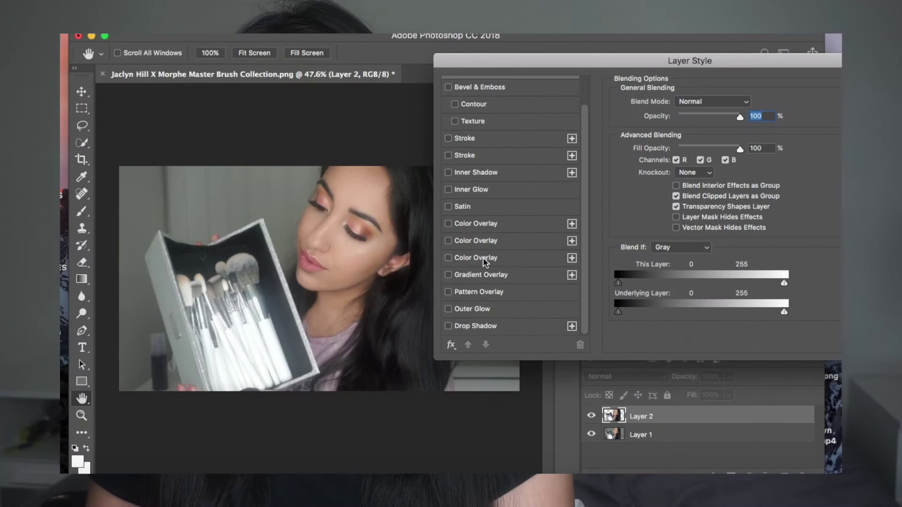
left_click(449, 309)
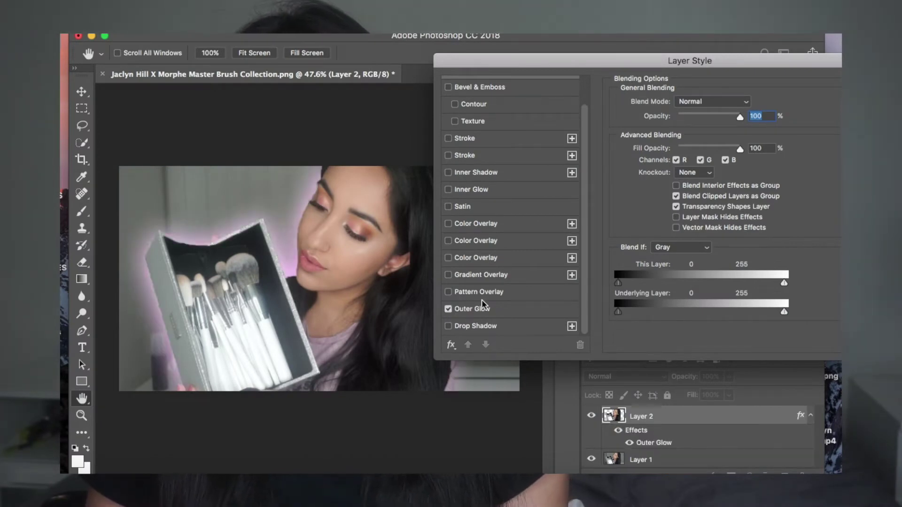
left_click_drag(561, 59, 651, 47)
left_click(583, 302)
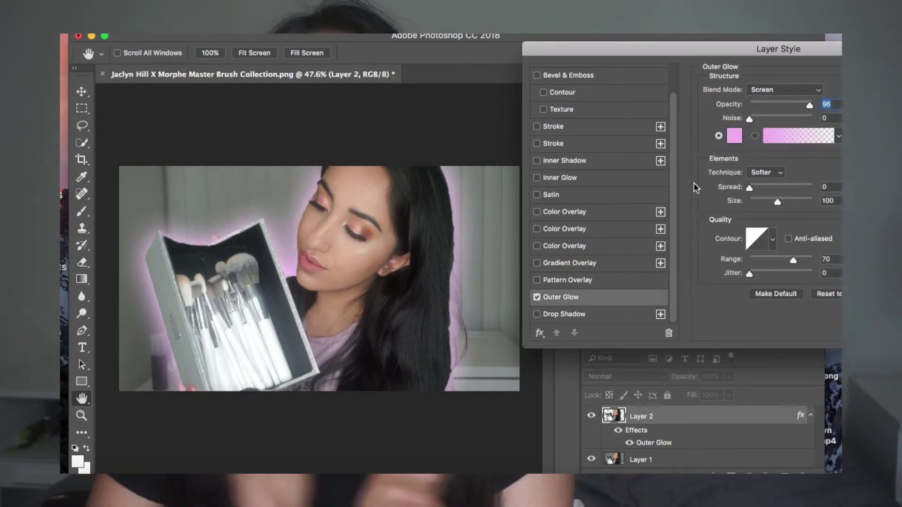
left_click(606, 128)
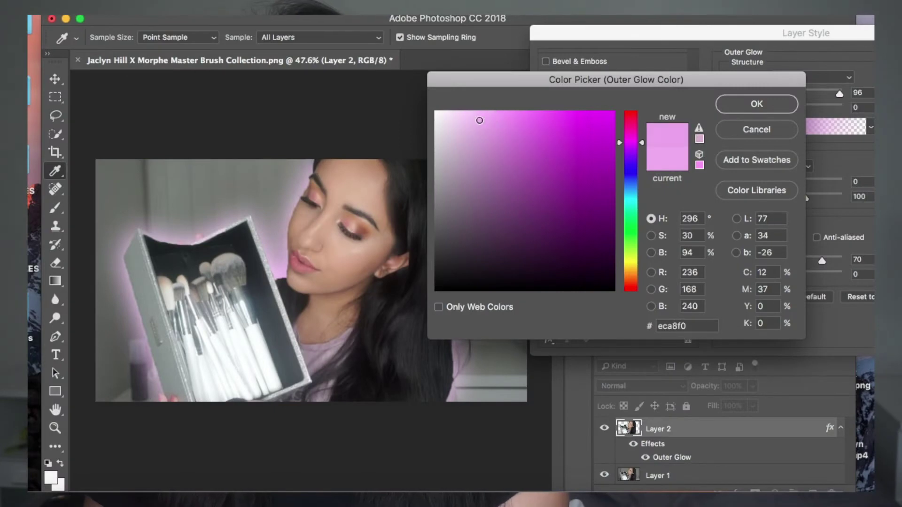
left_click_drag(479, 120, 444, 114)
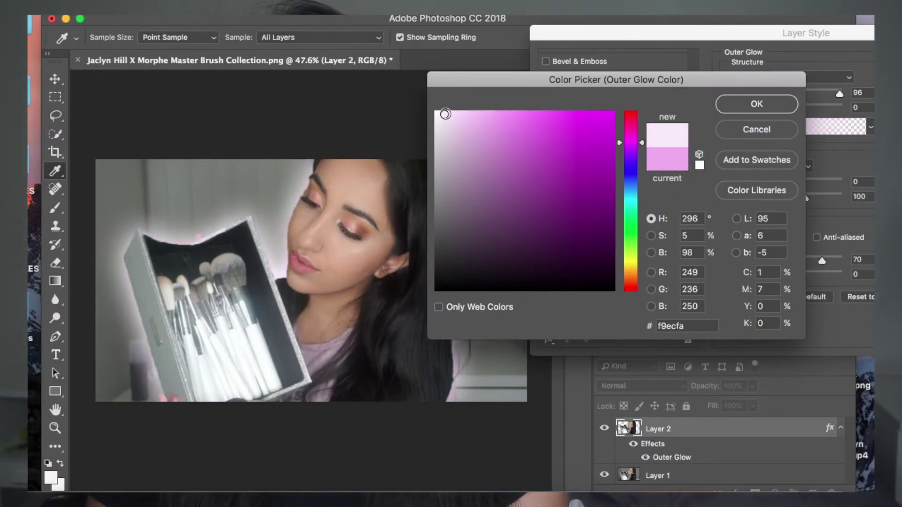
Step: Confirm the pale glow colour and widen the Outer Glow spread to 6%
left_click(737, 104)
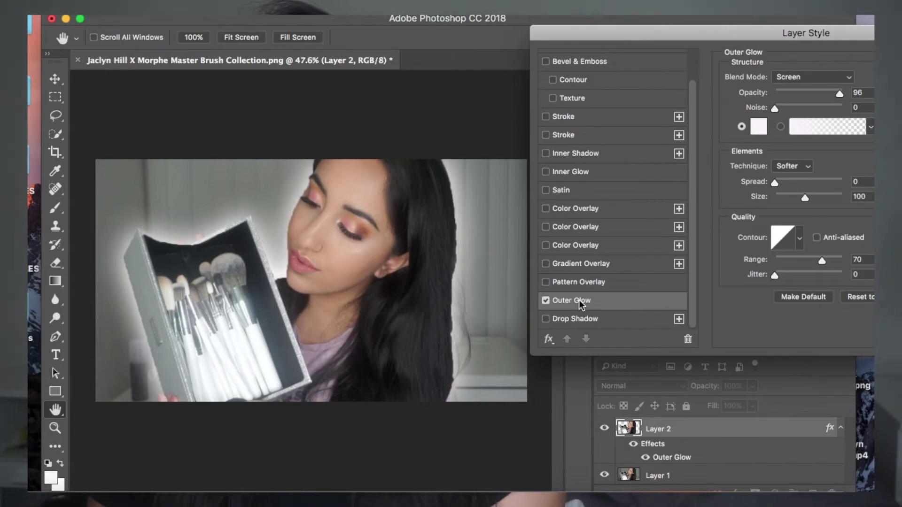
left_click_drag(751, 39, 670, 28)
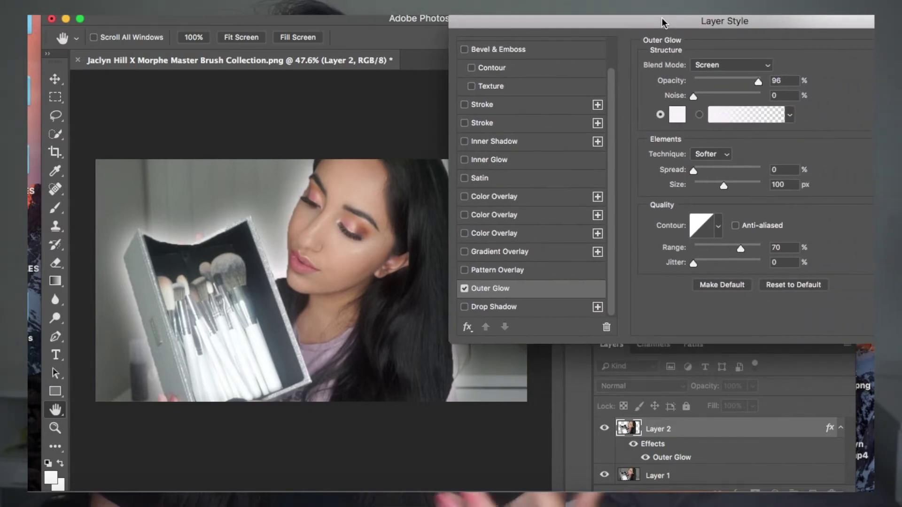
left_click_drag(693, 171, 699, 172)
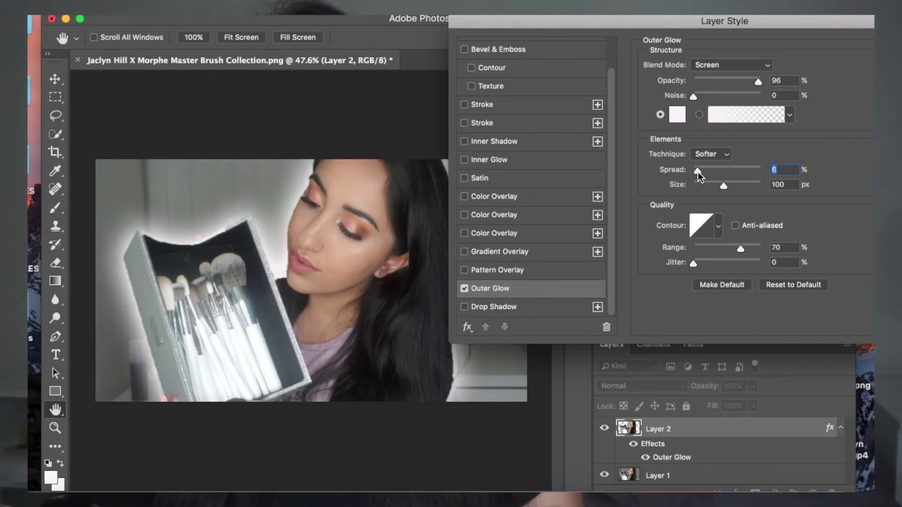
left_click_drag(689, 29, 636, 223)
Step: Change the glow colour to a pinker f9e7fa and apply the Layer Style
left_click(623, 308)
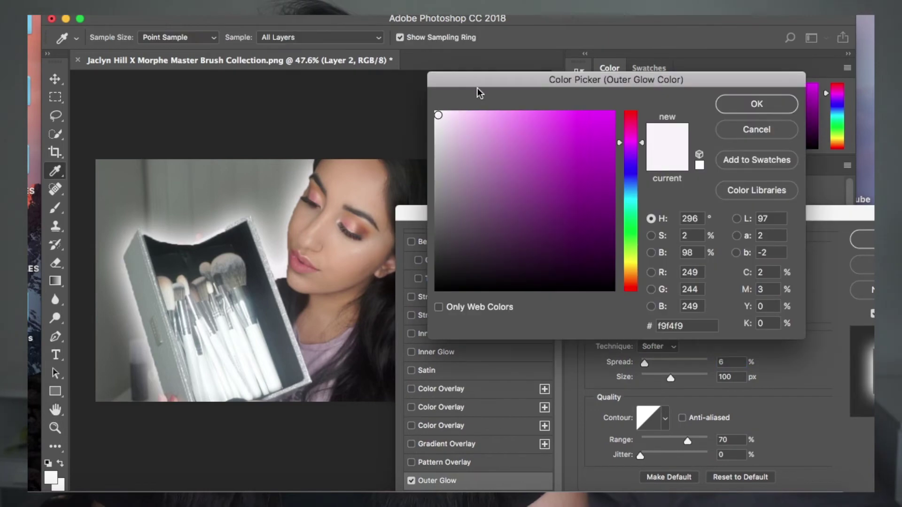
mouse_move(445, 115)
left_mouse_down()
mouse_move(460, 114)
mouse_move(449, 114)
left_mouse_up()
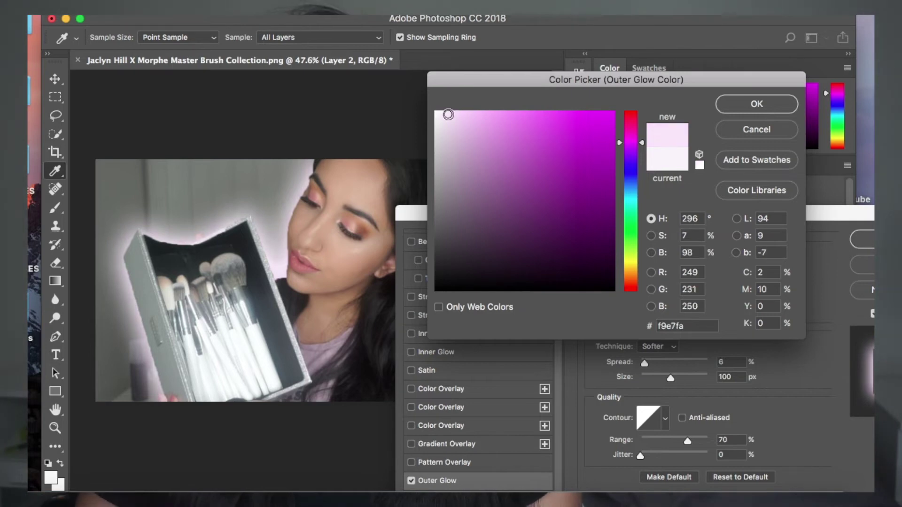
left_click(735, 106)
left_click_drag(579, 217, 483, 99)
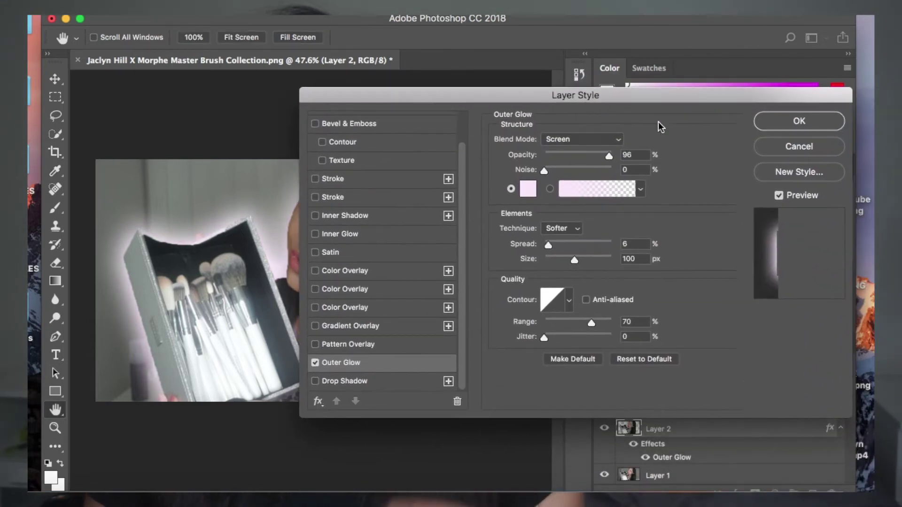
left_click(764, 122)
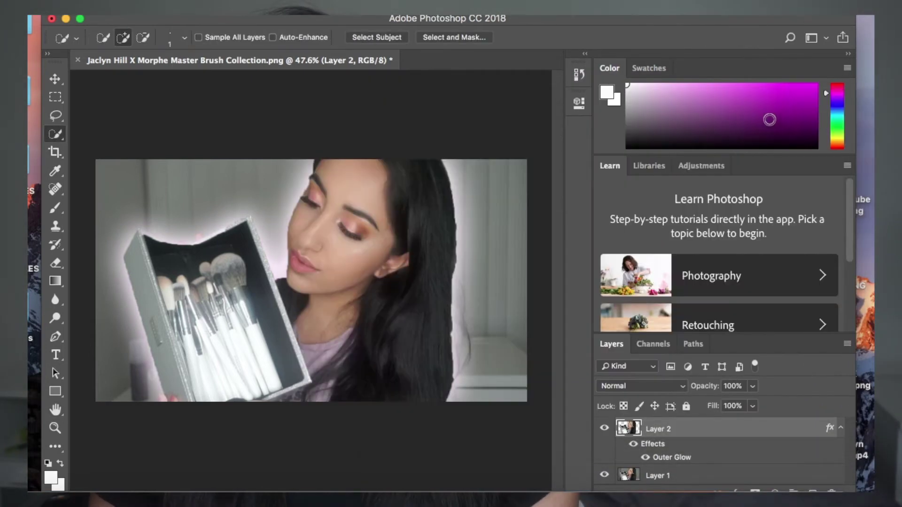
scroll(372, 282, "up", 3)
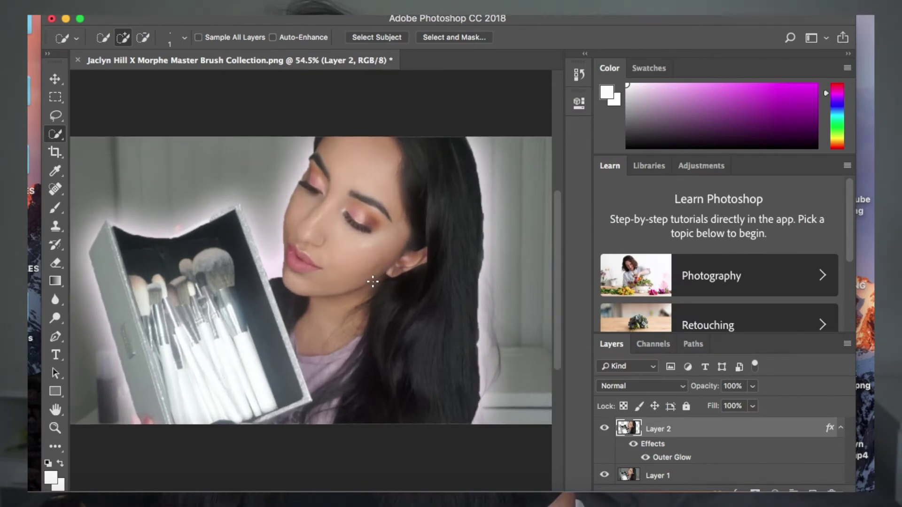
scroll(372, 282, "down", 4)
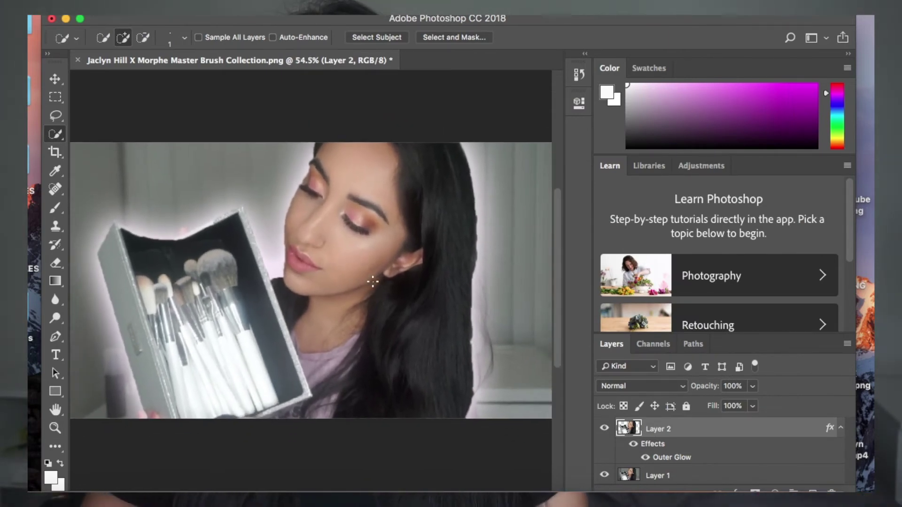